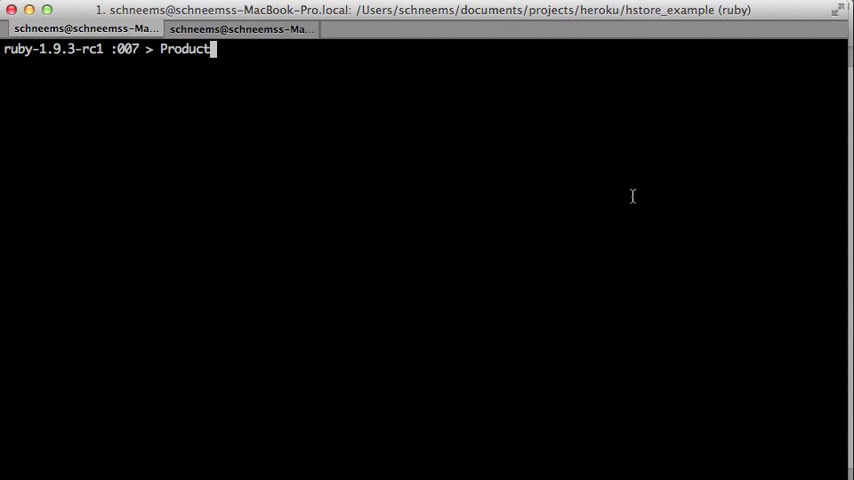
Show the Product model's columns and note its hstore data column
key(Return)
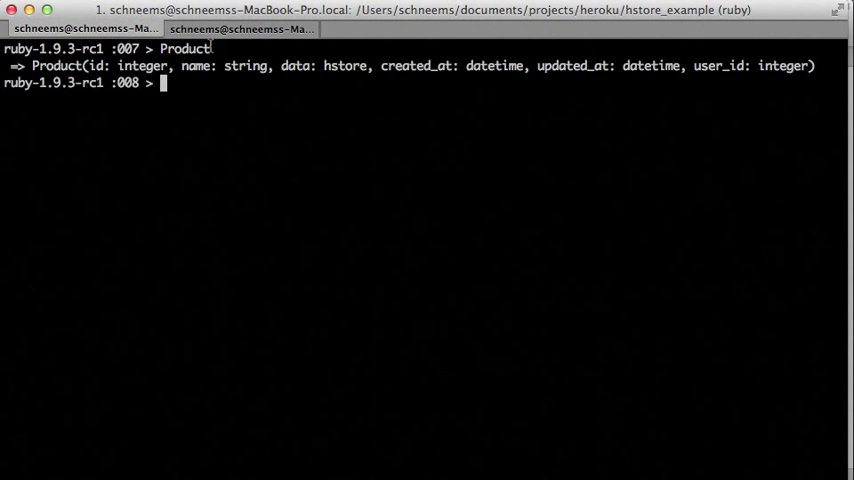
double_click(204, 48)
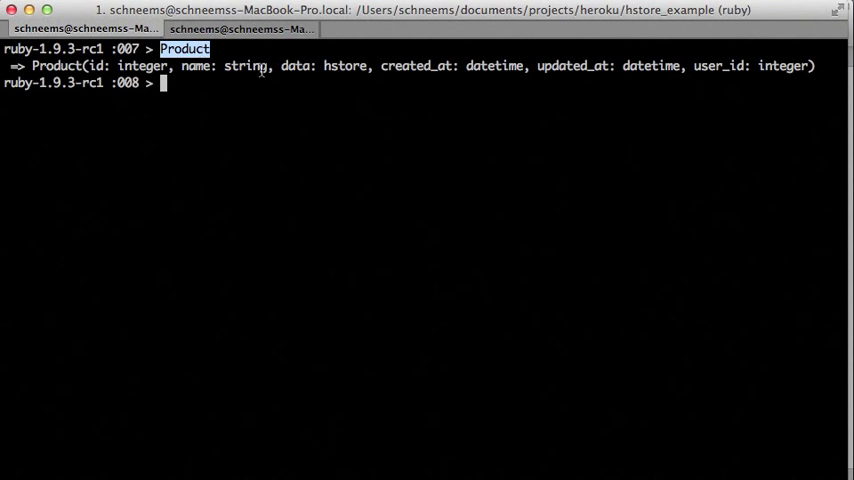
double_click(297, 66)
click(298, 72)
Retrieve Product.first, its data hash, and data['type'] returning "Book"
key(Up)
text(.first)
key(Return)
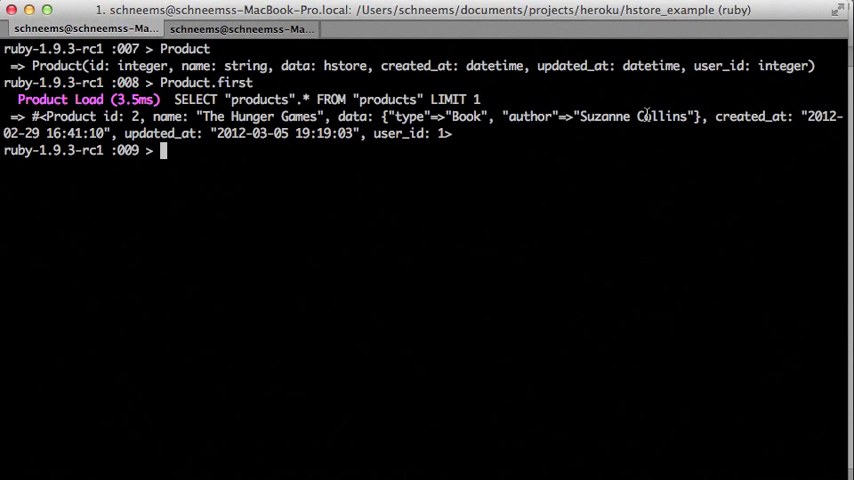
text(Product.first.data)
key(Return)
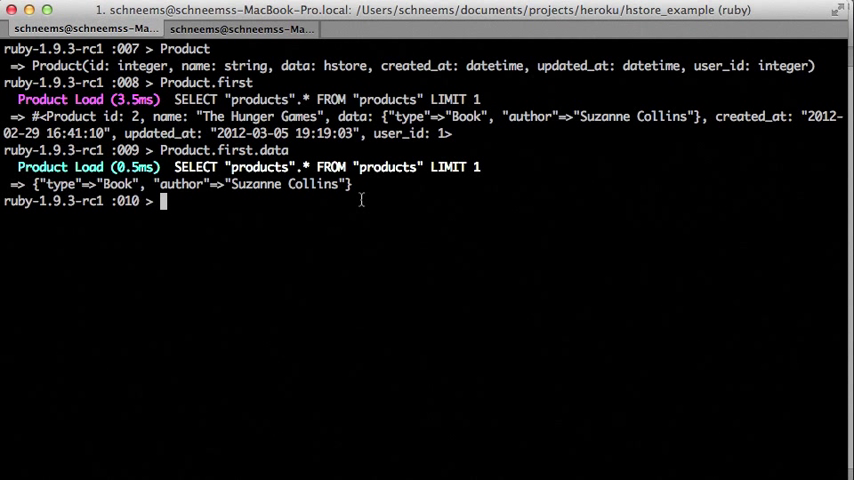
key(Up)
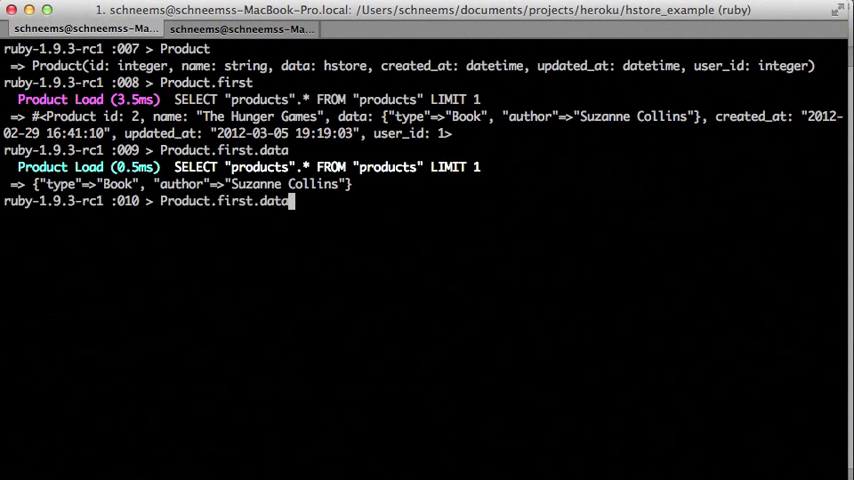
text(['type'])
key(Return)
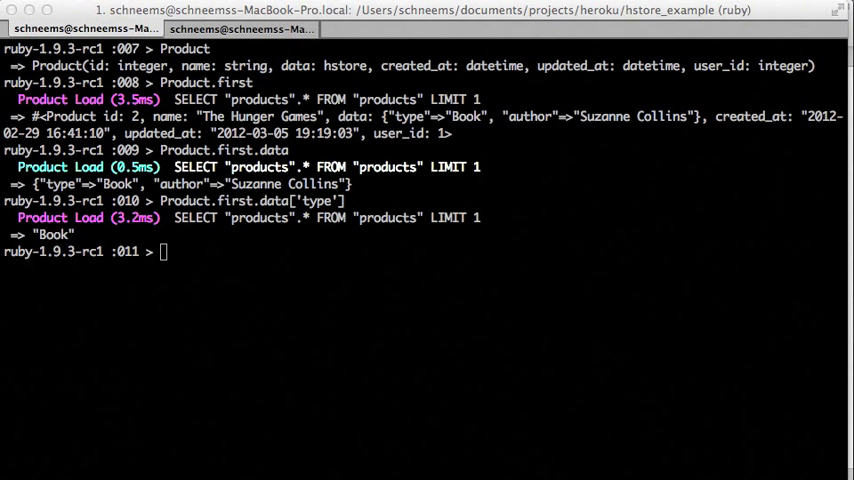
Find products whose data has an 'author' key and count them, giving 4
click(596, 231)
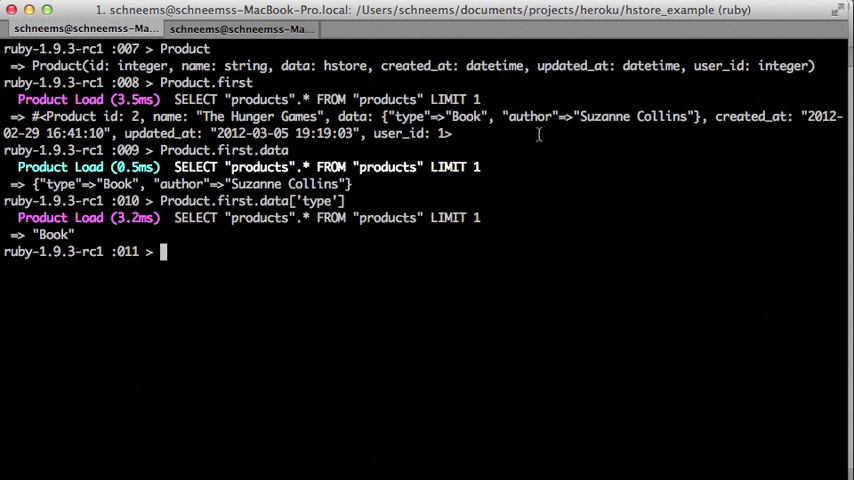
text(Product.where('data ? :key', :key => 'author'))
key(Return)
key(Up)
text(.count)
key(Return)
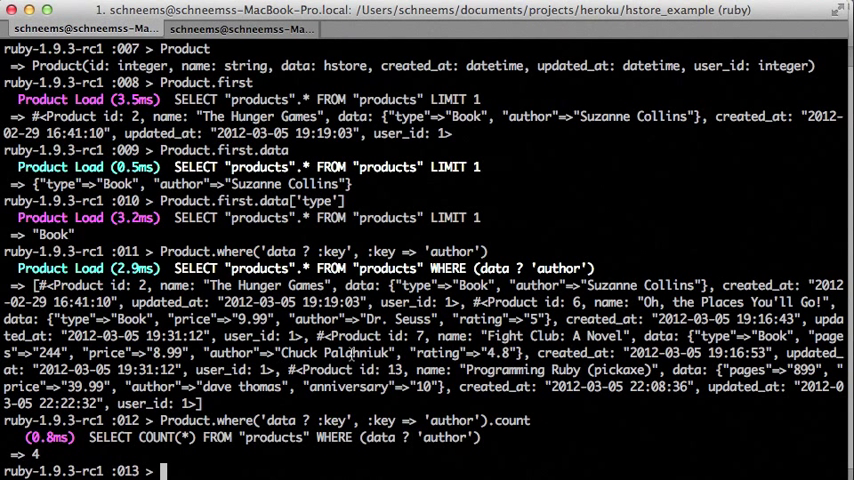
Switch to the browser and show the hosted Hstore Demo home page
key(super+Tab)
click(160, 58)
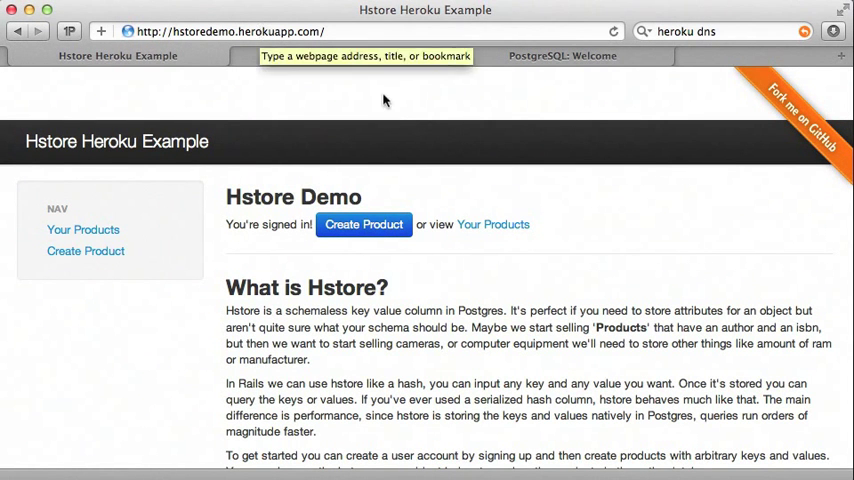
scroll(589, 398, down, 2)
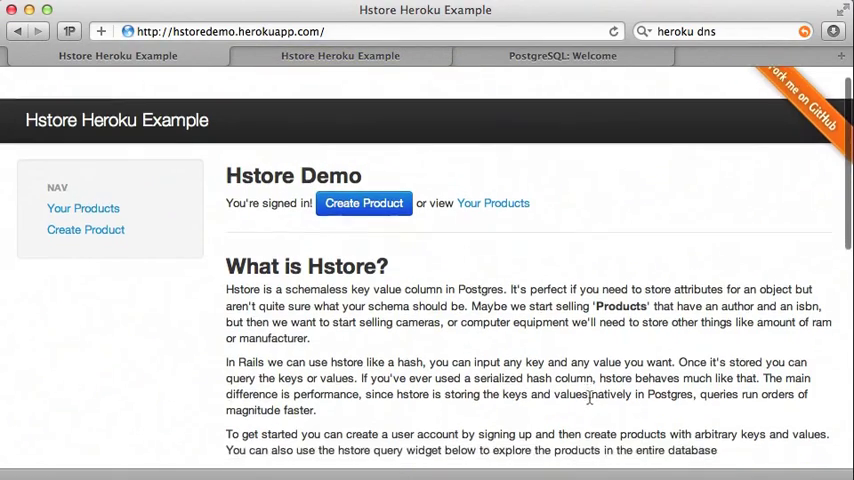
scroll(589, 398, down, 3)
scroll(589, 398, down, 2)
scroll(589, 398, down, 1)
scroll(589, 398, down, 2)
scroll(589, 398, down, 3)
scroll(589, 398, down, 2)
scroll(589, 398, down, 3)
scroll(589, 398, down, 1)
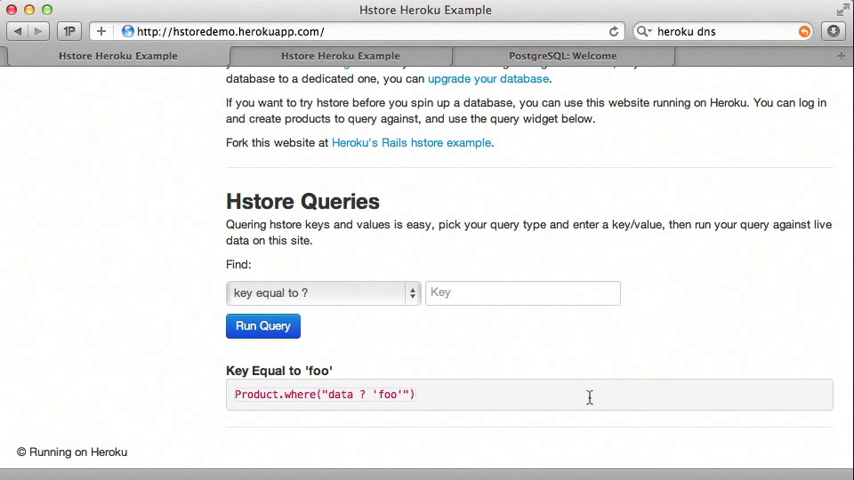
scroll(589, 397, up, 2)
scroll(589, 397, up, 1)
scroll(589, 397, up, 1)
scroll(589, 397, up, 2)
scroll(589, 397, up, 3)
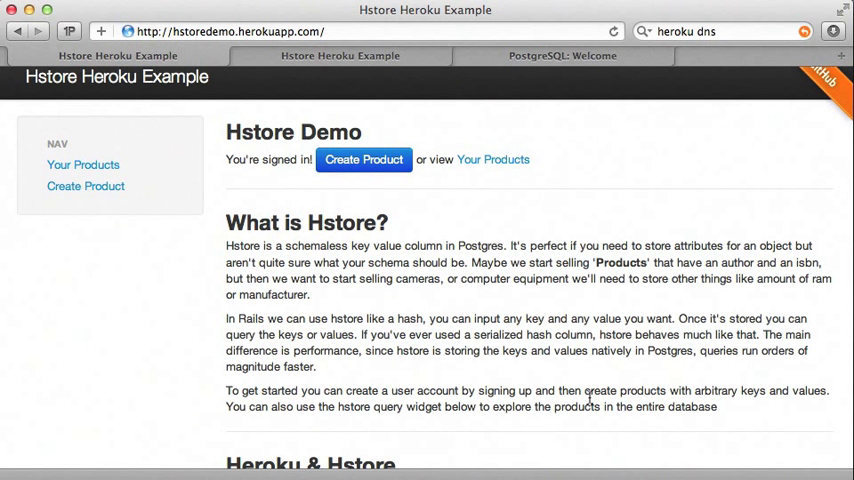
scroll(430, 200, up, 2)
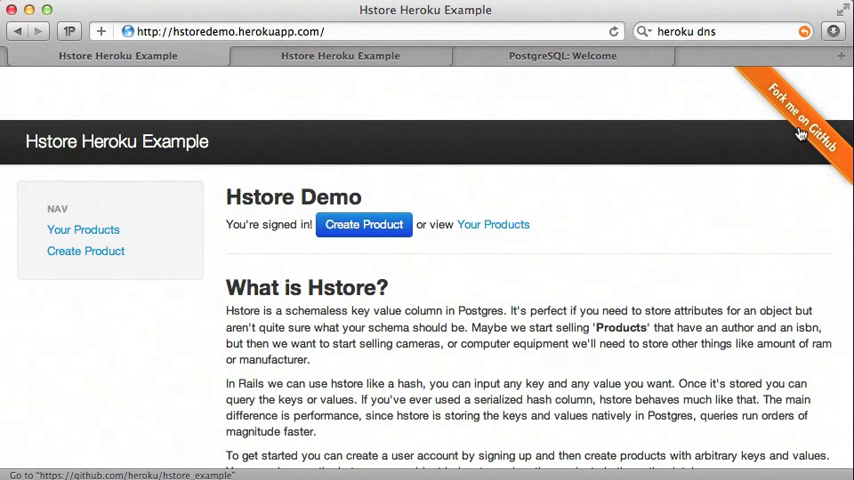
On the localhost app, visit Create Product, then Your Products, and widen the window
click(291, 64)
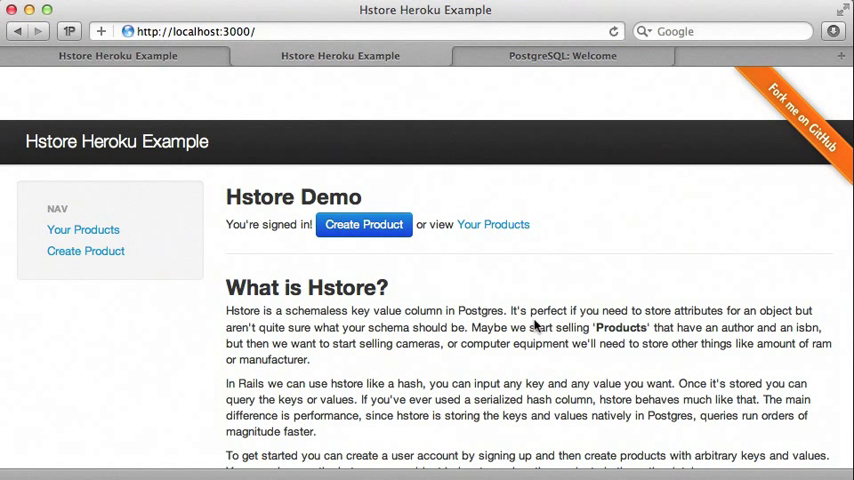
click(363, 234)
click(101, 231)
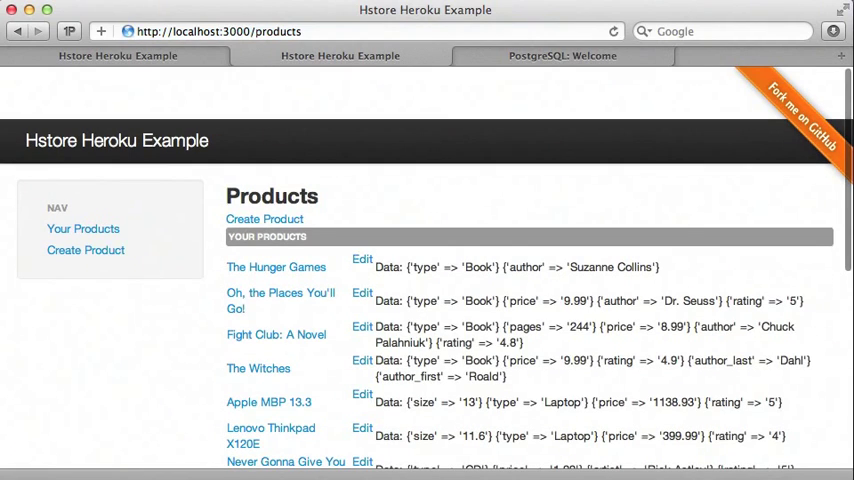
drag(850, 420, 853, 420)
scroll(608, 282, down, 2)
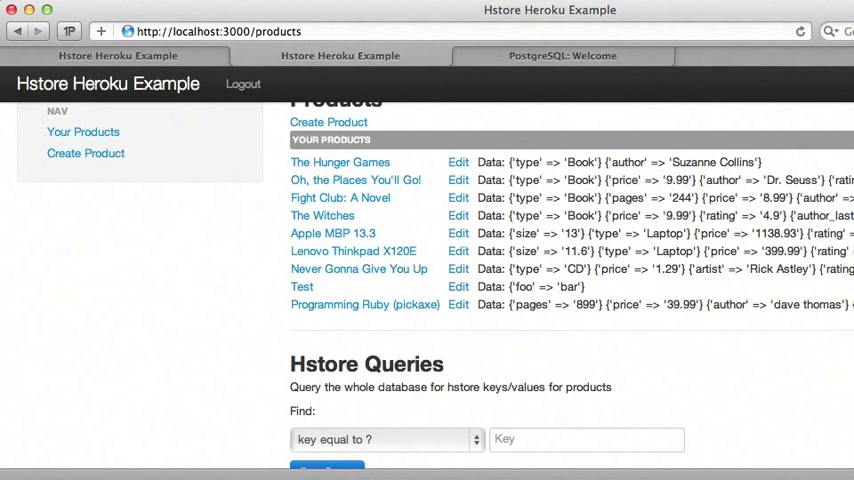
scroll(476, 336, down, 1)
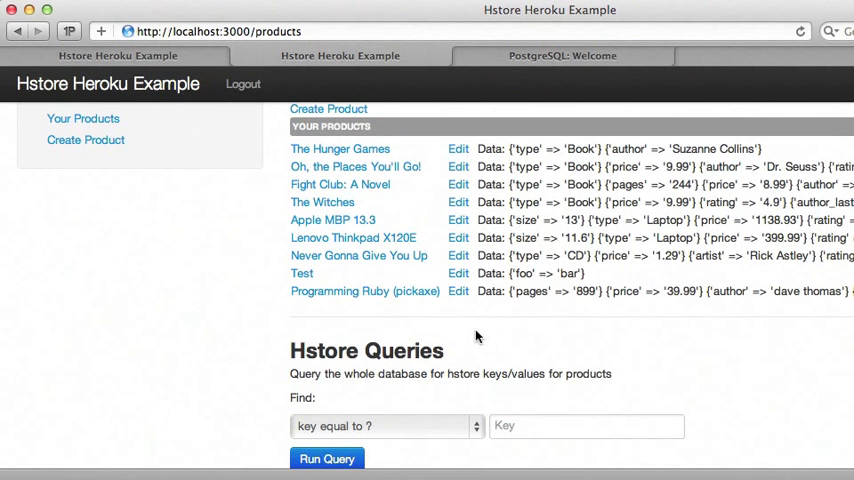
scroll(476, 336, down, 3)
scroll(476, 336, down, 2)
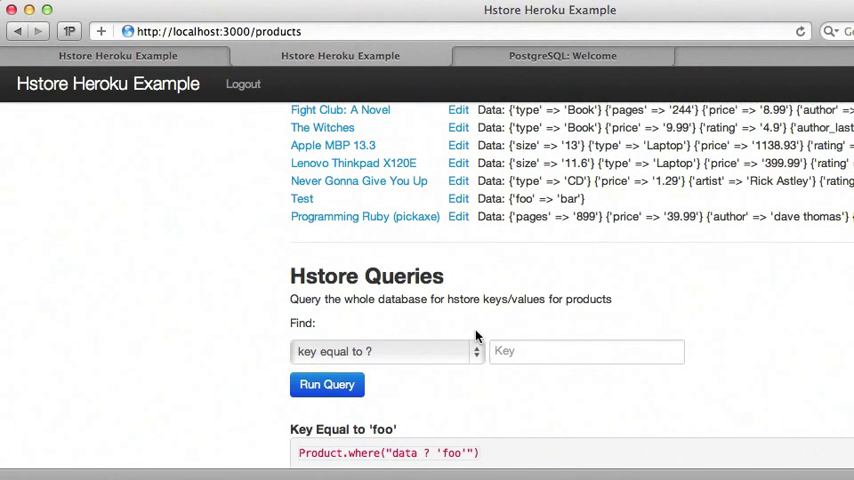
scroll(476, 336, down, 3)
scroll(511, 269, up, 2)
scroll(532, 286, up, 3)
scroll(537, 215, up, 1)
scroll(537, 215, up, 1)
Query for key 'price' and review the Result JSON listing products with a price
click(558, 398)
text(price)
scroll(486, 366, down, 3)
click(337, 328)
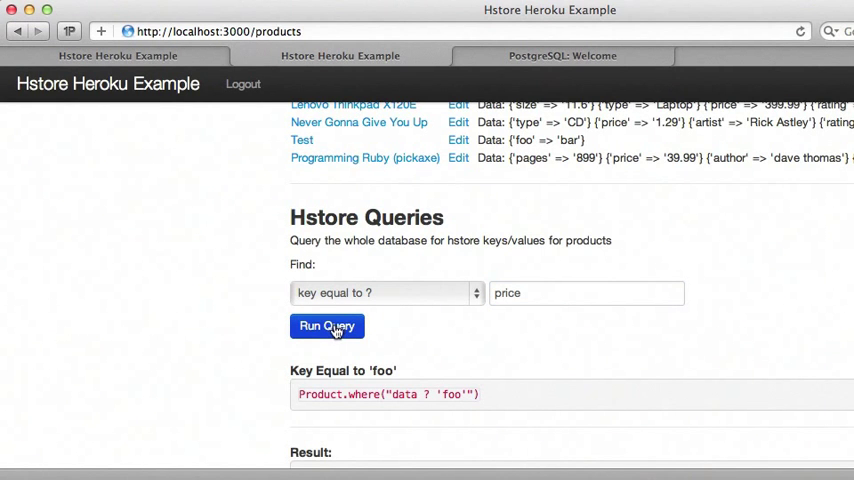
scroll(248, 349, down, 3)
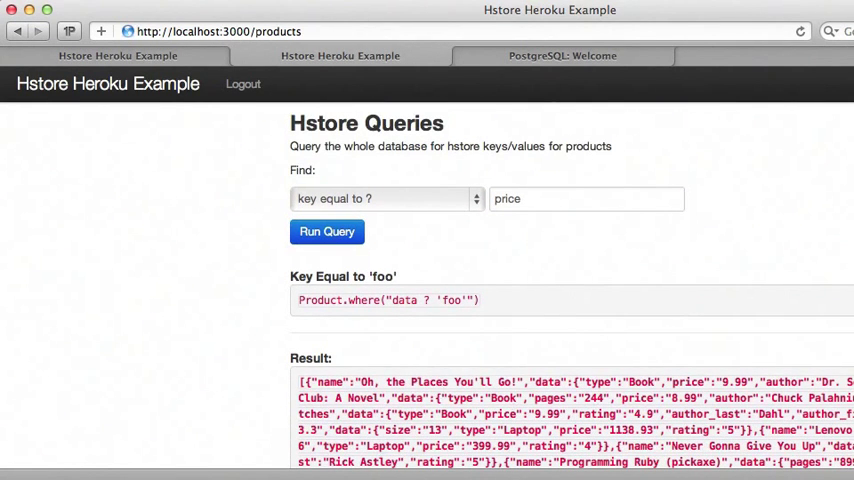
scroll(729, 397, down, 2)
scroll(727, 355, up, 3)
scroll(727, 355, up, 1)
scroll(727, 355, down, 5)
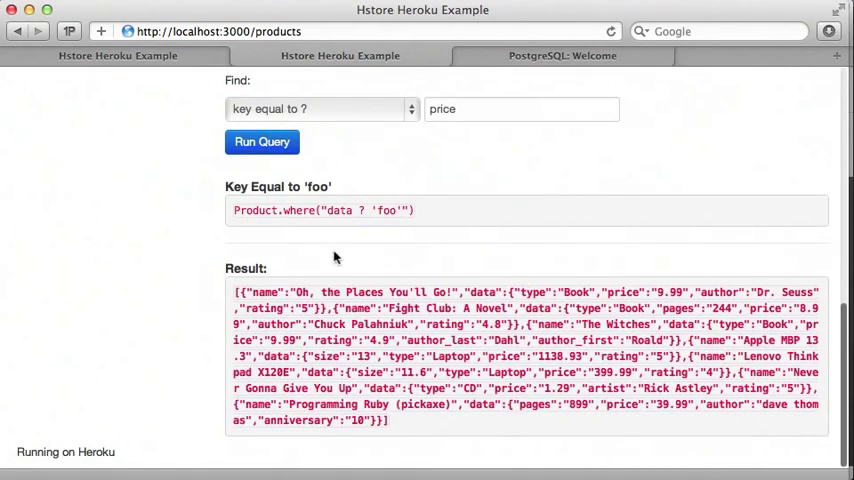
drag(340, 322, 383, 421)
click(383, 421)
scroll(383, 421, up, 1)
click(262, 190)
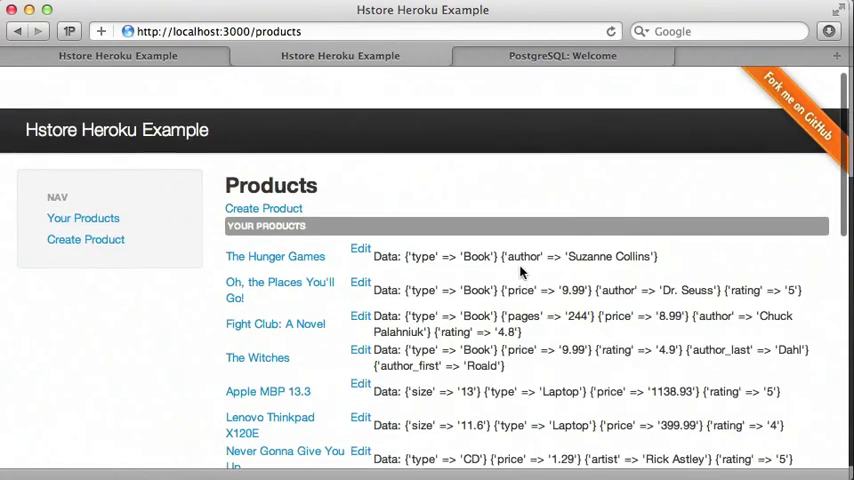
scroll(520, 272, down, 3)
scroll(520, 272, up, 3)
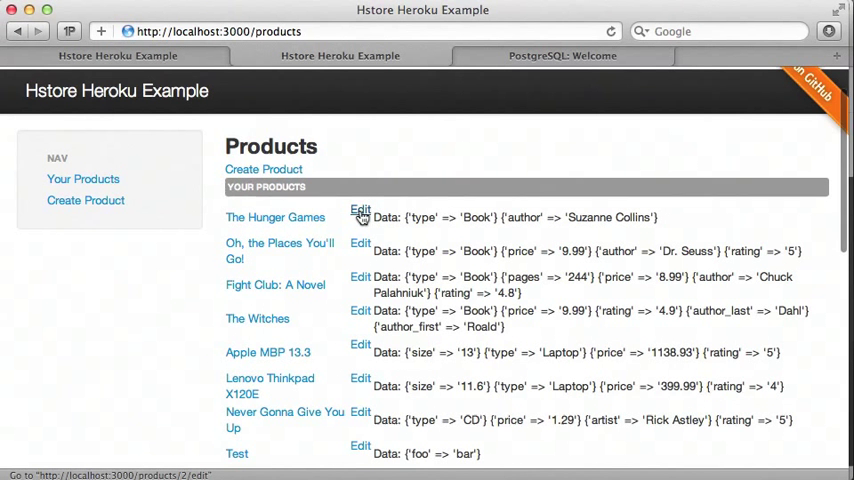
Edit The Hunger Games, add attribute 'pages' with value 200, and save
click(361, 213)
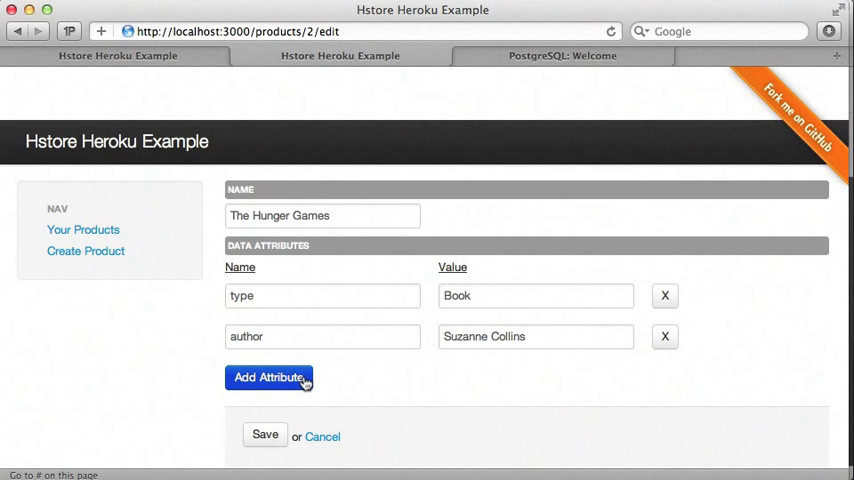
click(305, 379)
click(316, 379)
text(pages)
key(Tab)
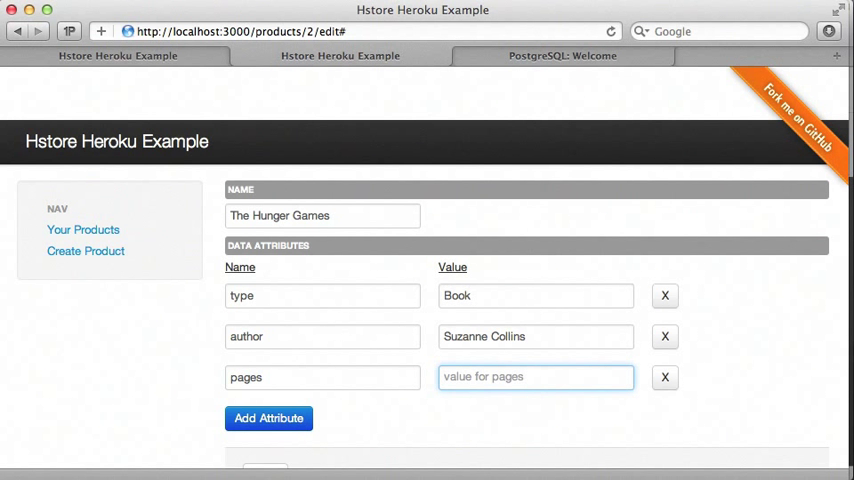
text(200)
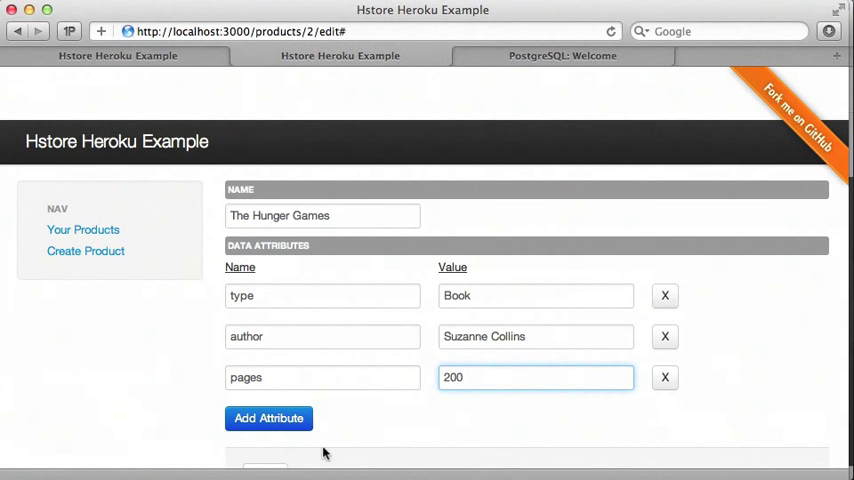
scroll(323, 453, down, 2)
click(262, 392)
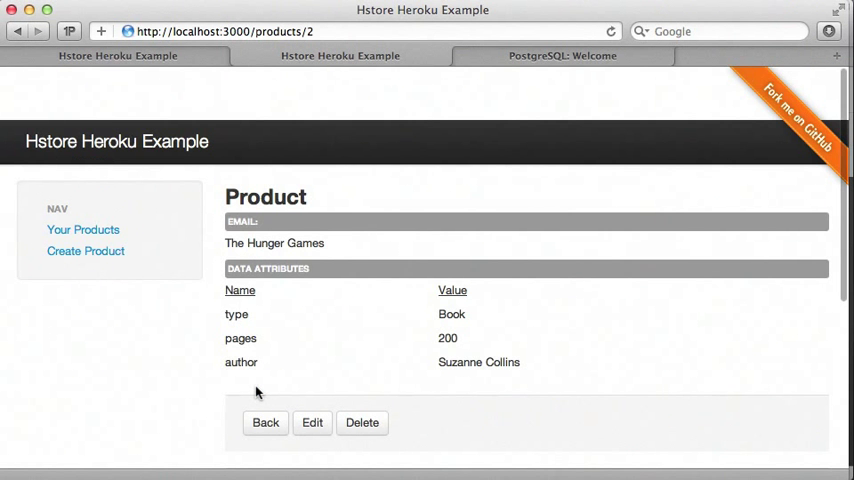
scroll(256, 391, down, 1)
Check the saved pages = 200 attribute, then return to the hosted demo tab
double_click(242, 281)
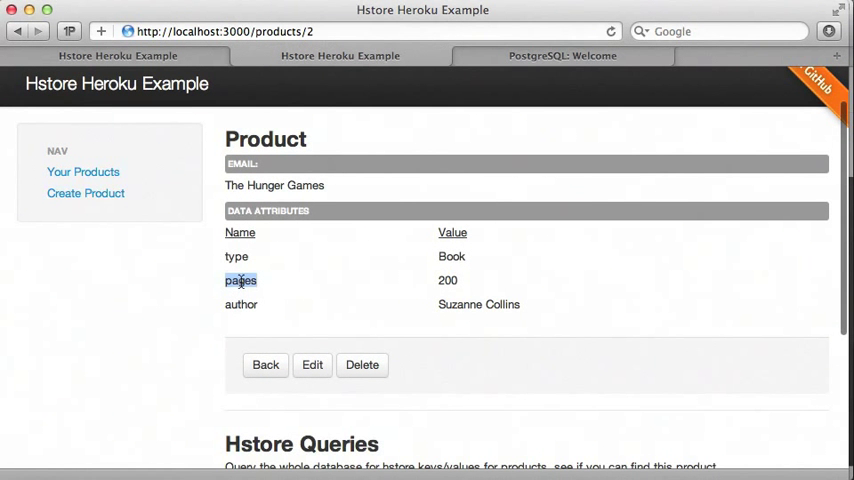
double_click(447, 281)
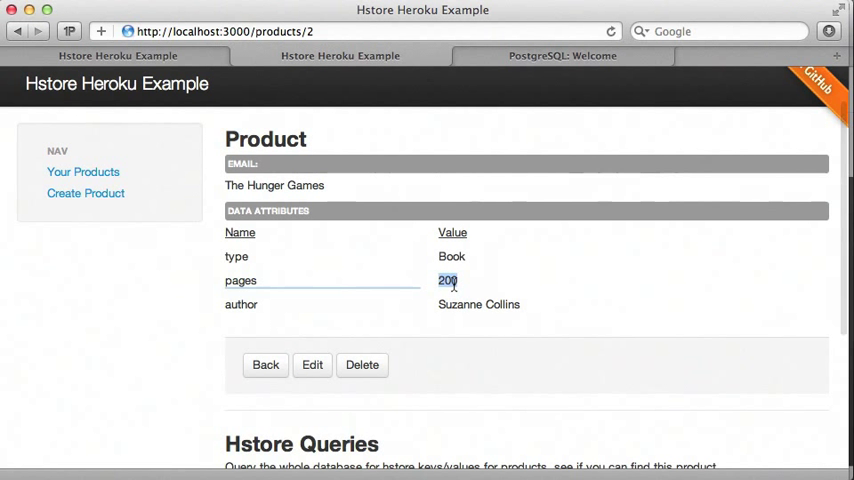
click(248, 278)
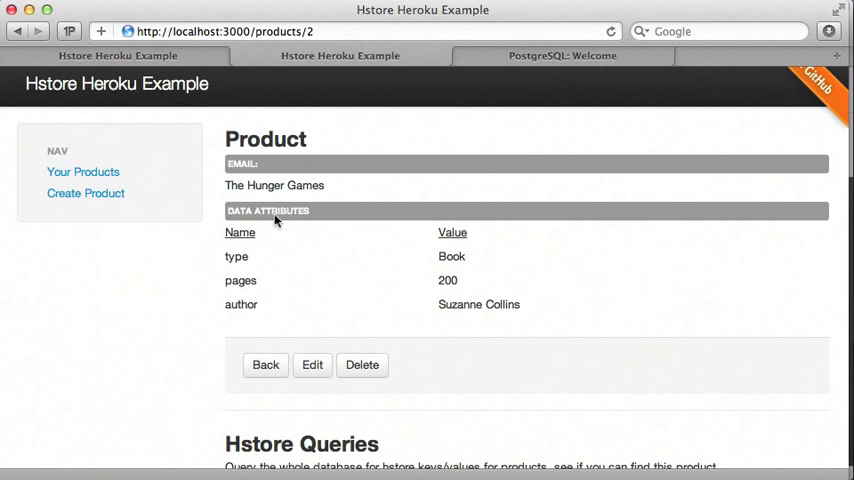
click(190, 56)
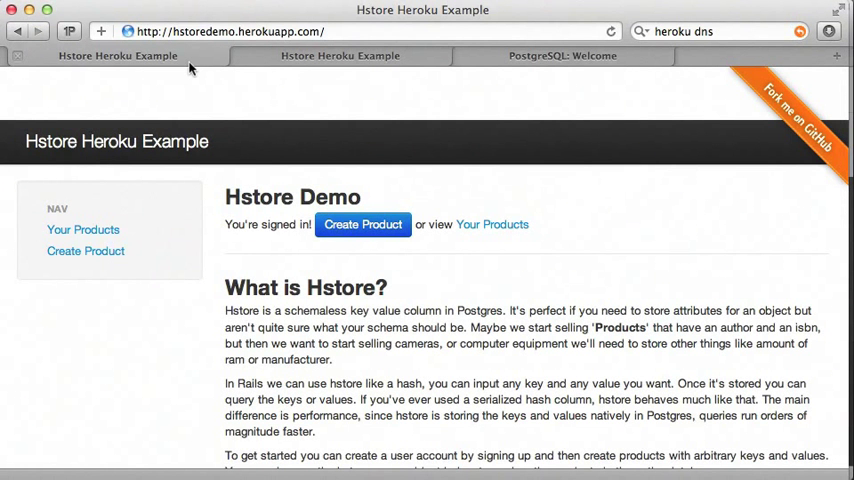